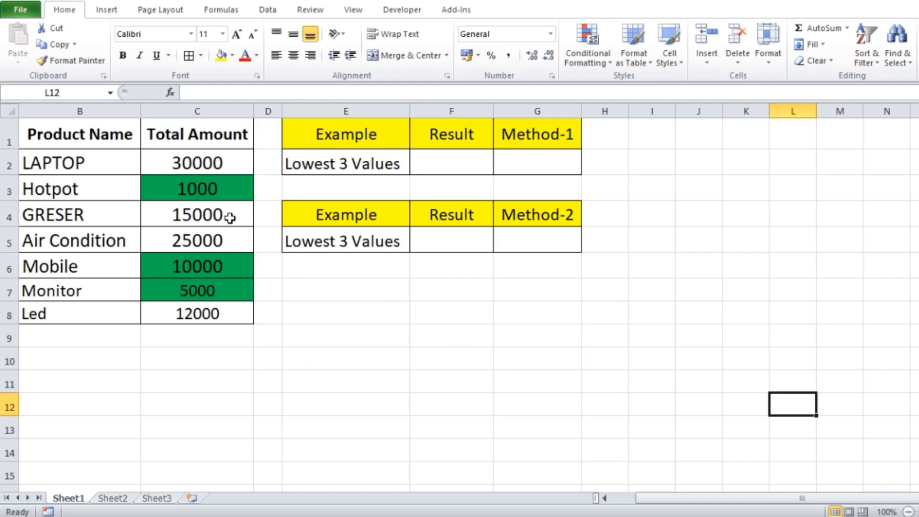
{"action": "left_click", "coordinate": [213, 162]}
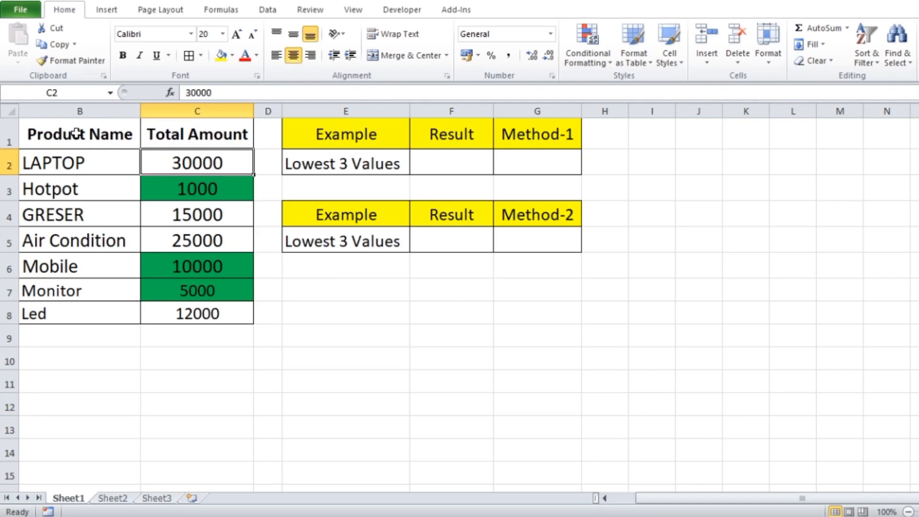
{"action": "left_click_drag", "start_coordinate": [224, 158], "coordinate": [223, 322]}
{"action": "left_click", "coordinate": [215, 189]}
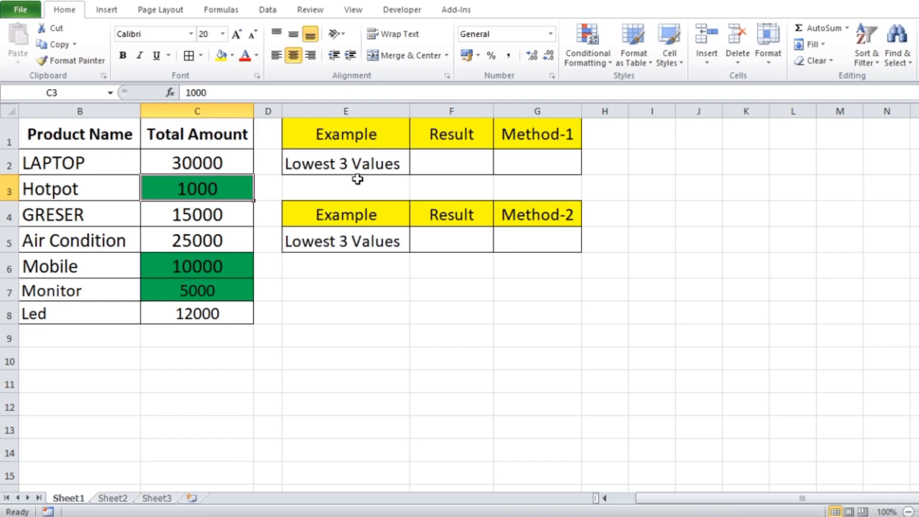
{"action": "left_click_drag", "start_coordinate": [189, 159], "coordinate": [195, 306]}
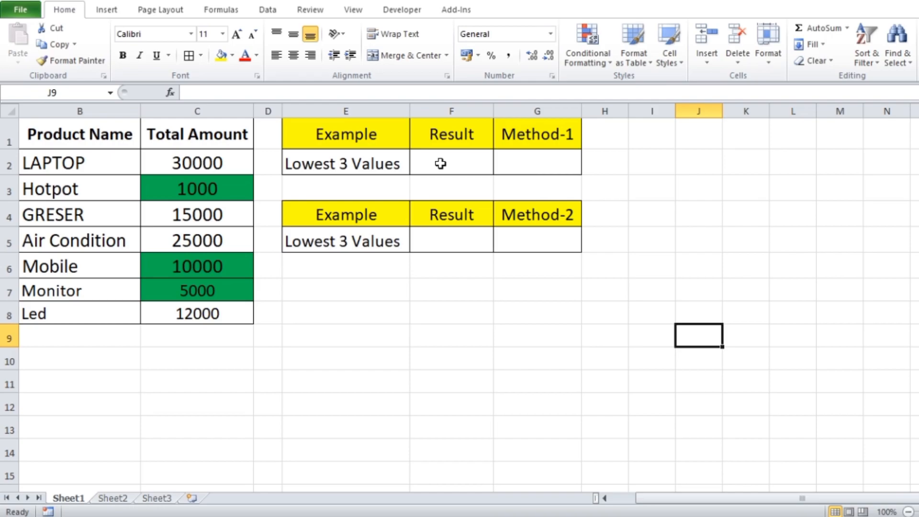
Enter the formula =SUM(SMALL(C2:C8,{1,2,3})) in the Method-1 result cell F2 to total the three lowest amounts.
{"action": "left_click", "coordinate": [459, 163]}
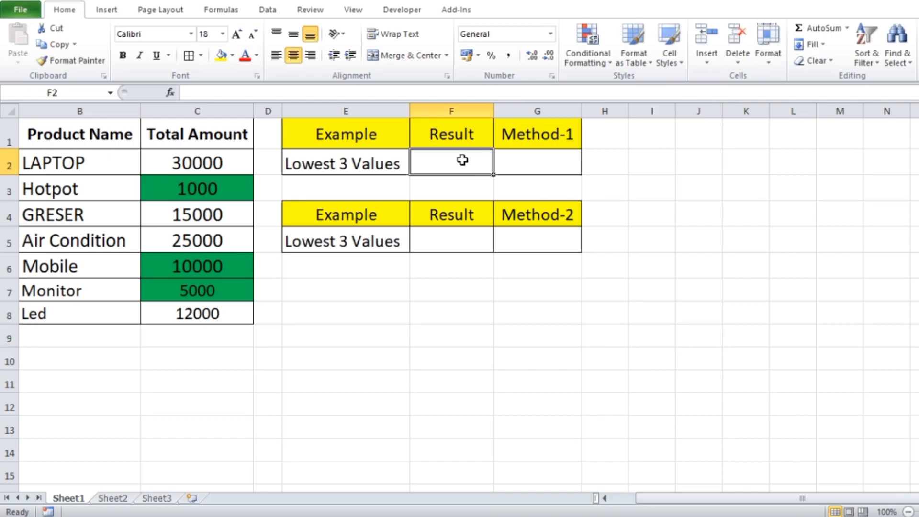
{"action": "type", "text": "=sum"}
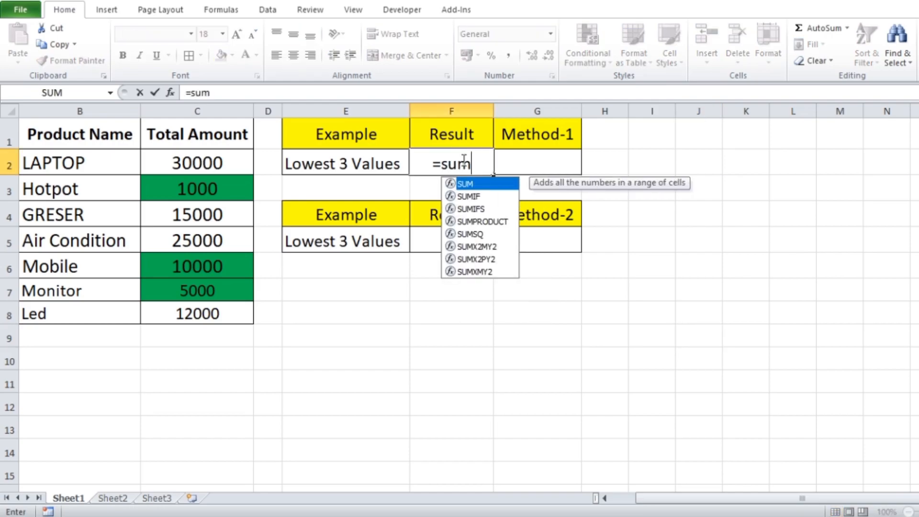
{"action": "double_click", "coordinate": [470, 184]}
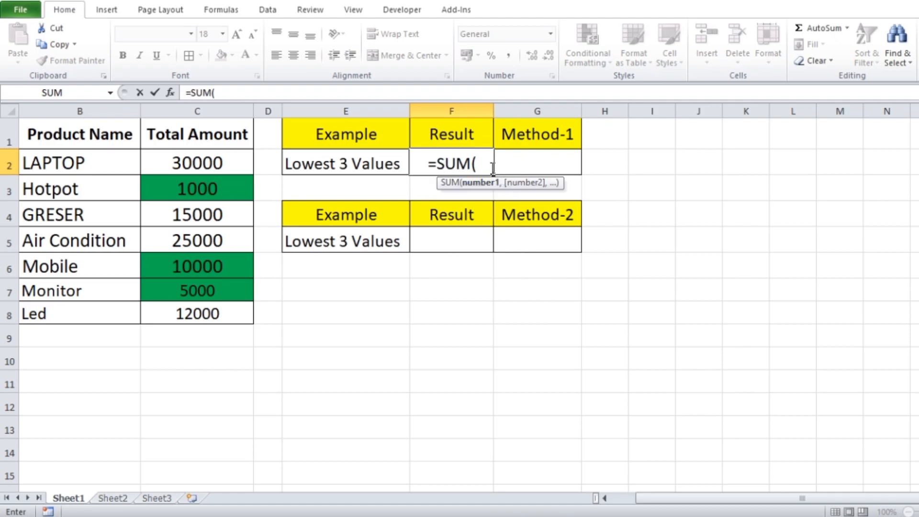
{"action": "type", "text": "small"}
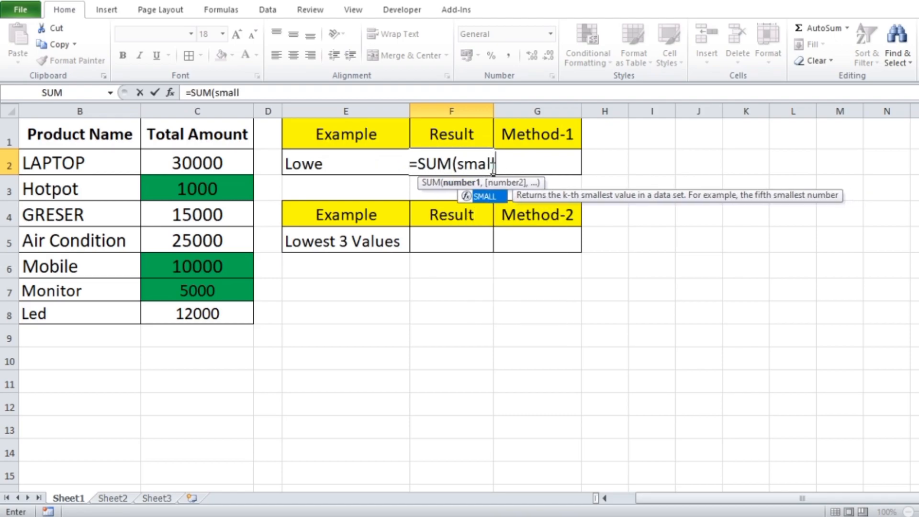
{"action": "double_click", "coordinate": [486, 196]}
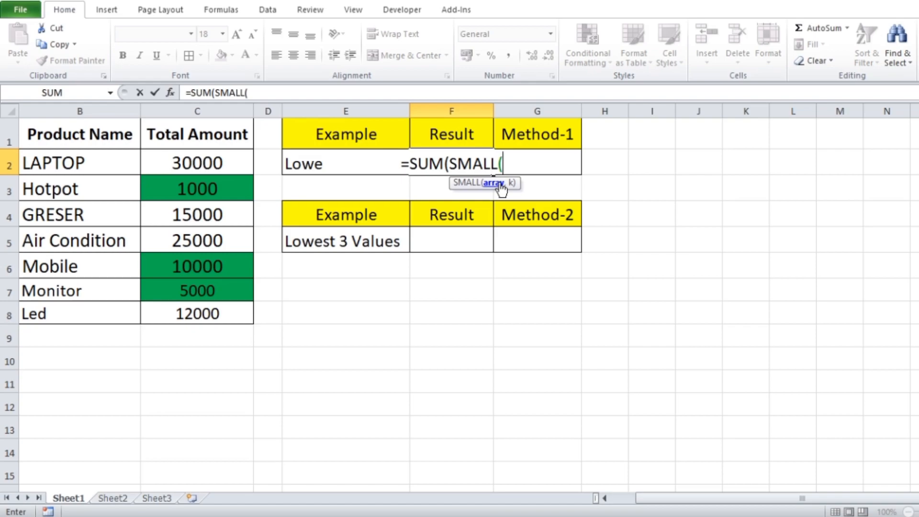
{"action": "left_click", "coordinate": [197, 165]}
{"action": "left_click_drag", "start_coordinate": [198, 166], "coordinate": [196, 315]}
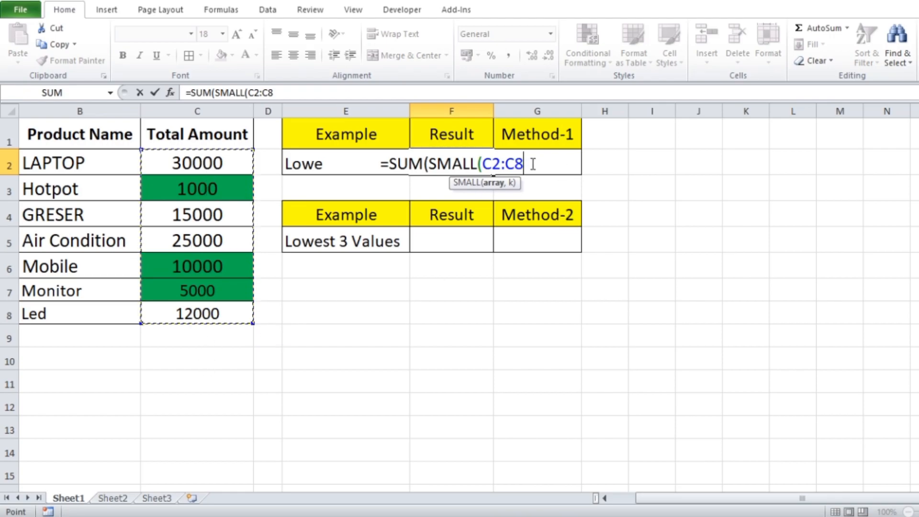
{"action": "type", "text": ","}
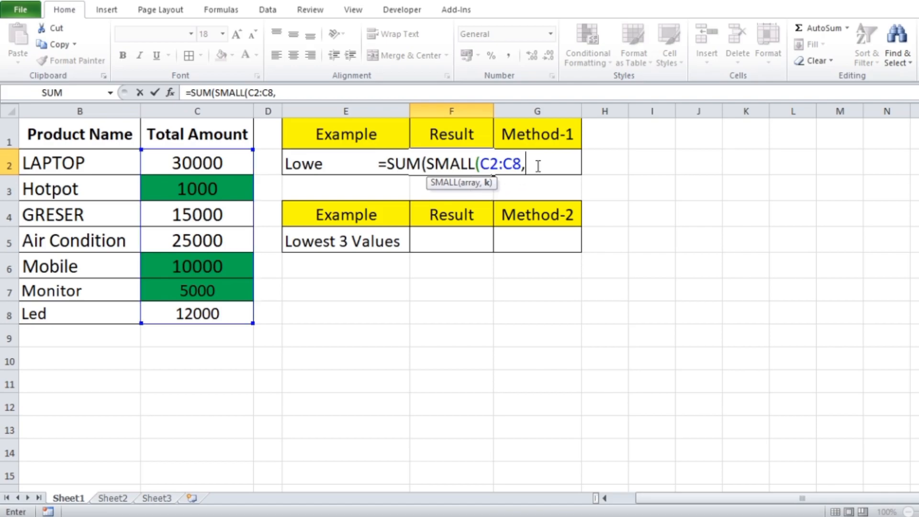
{"action": "type", "text": "{"}
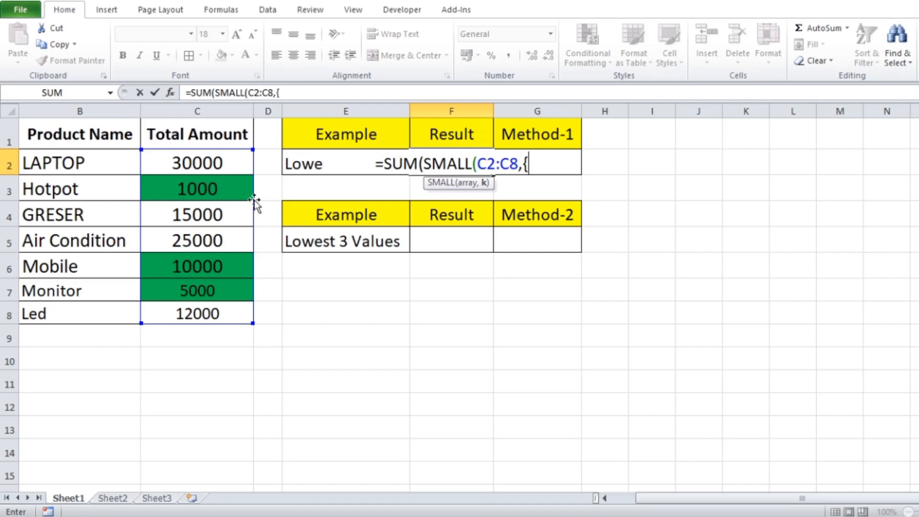
{"action": "type", "text": "1,2,3"}
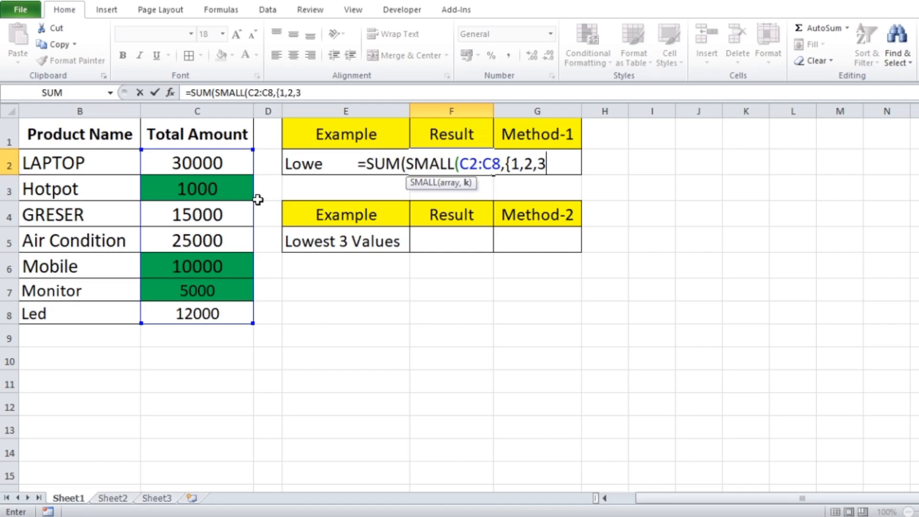
{"action": "type", "text": "}"}
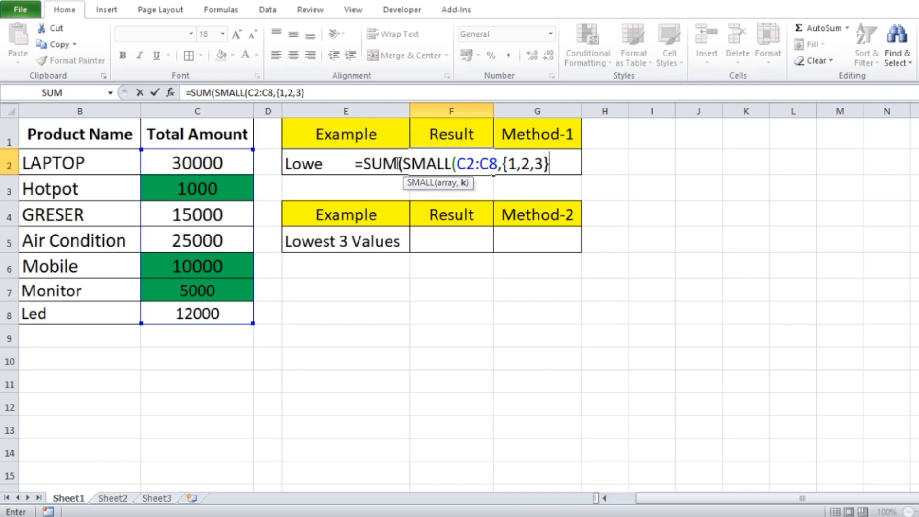
{"action": "type", "text": "))"}
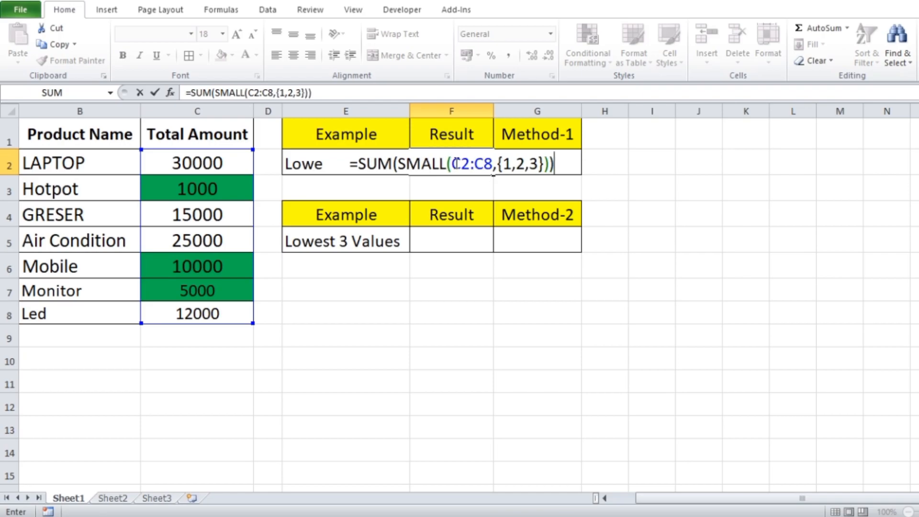
{"action": "key", "text": "Return"}
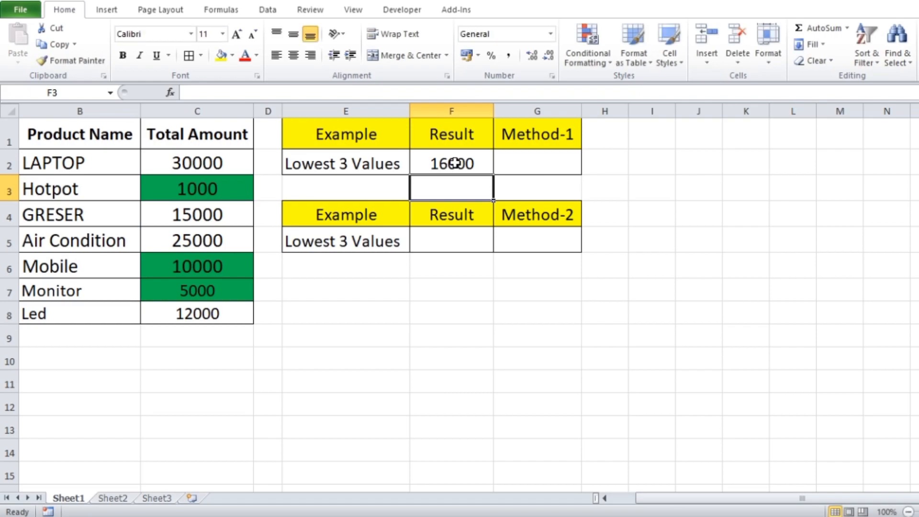
{"action": "left_click", "coordinate": [466, 163]}
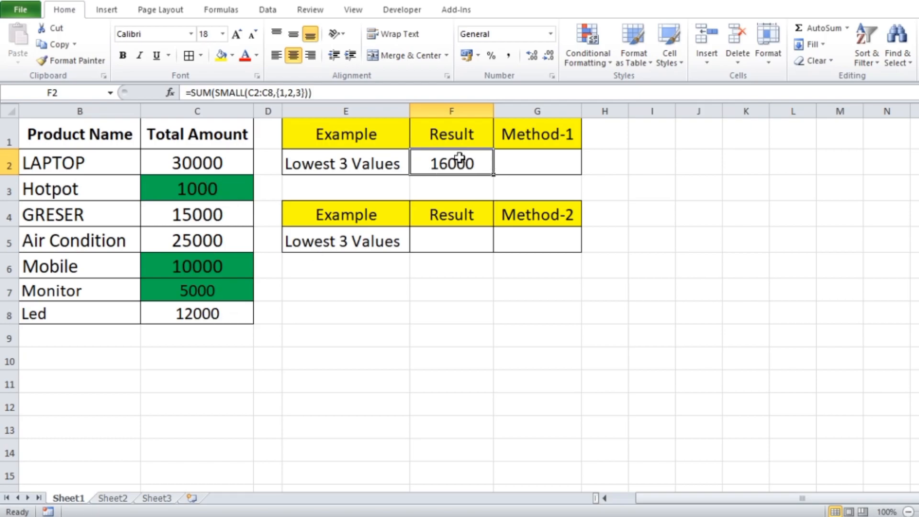
{"action": "left_click", "coordinate": [196, 293]}
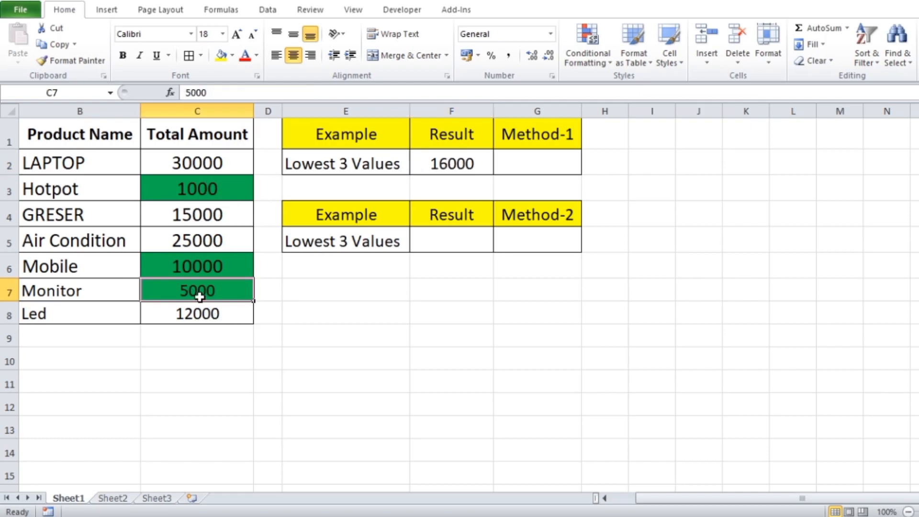
{"action": "left_click", "coordinate": [226, 268]}
{"action": "left_click", "coordinate": [203, 189]}
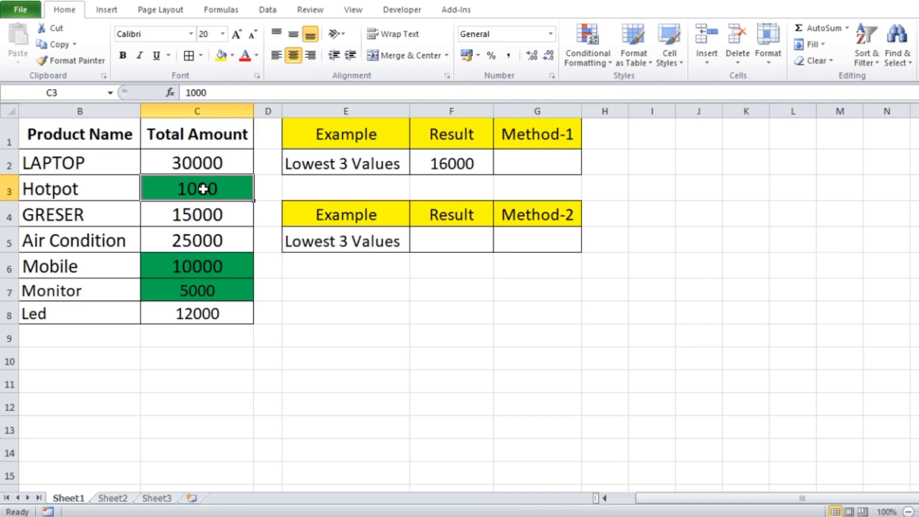
{"action": "left_click", "coordinate": [828, 362]}
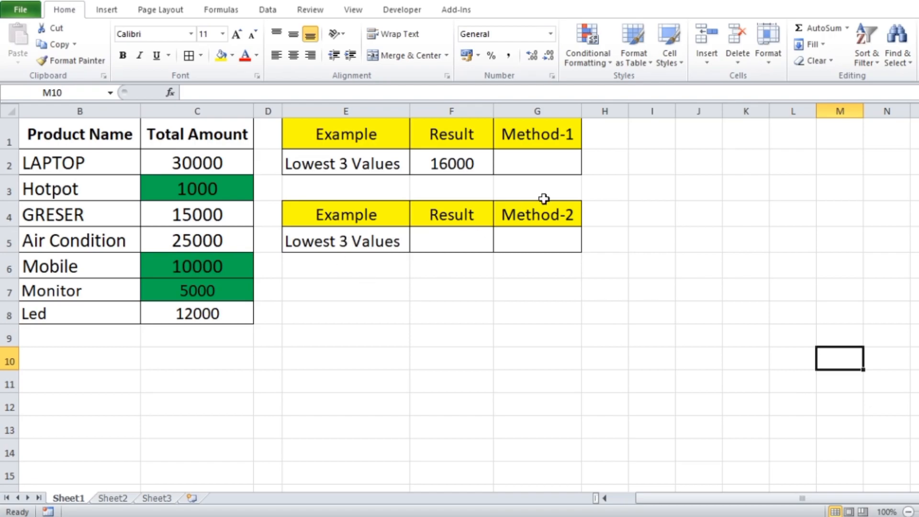
Enter the formula =SUMPRODUCT(SMALL(C2:C8,{1,2,3})) in the Method-2 result cell F5 to total the three lowest amounts.
{"action": "left_click", "coordinate": [446, 241]}
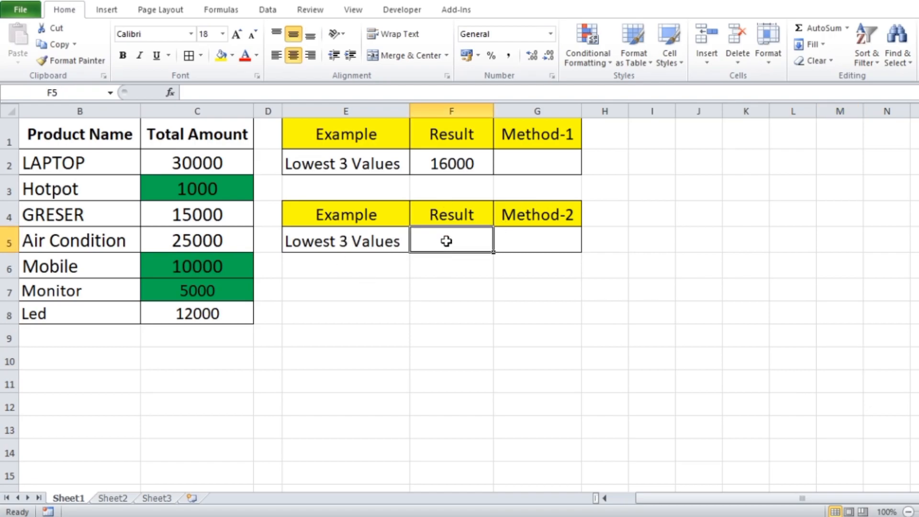
{"action": "type", "text": "="}
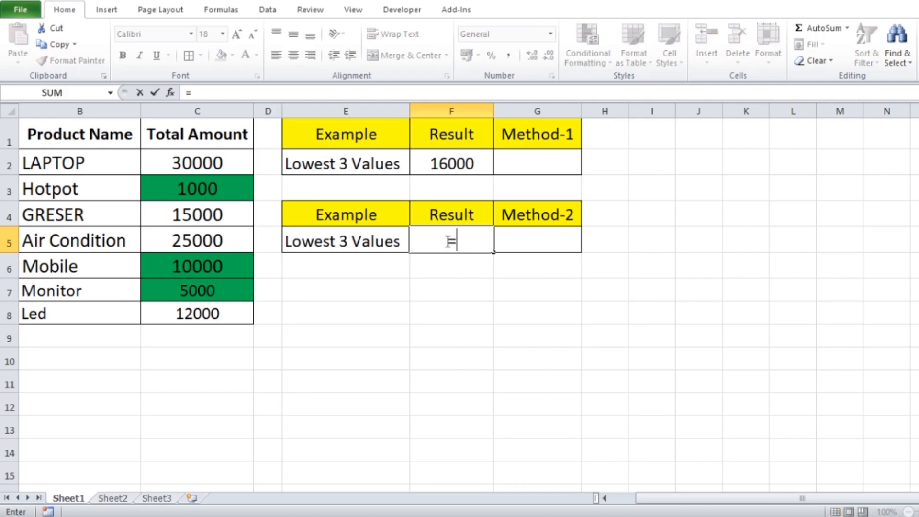
{"action": "type", "text": "sumpr"}
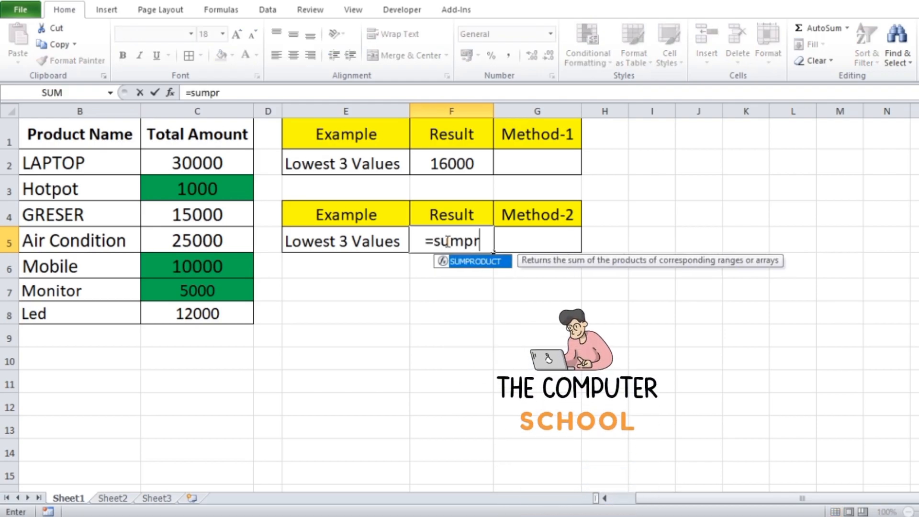
{"action": "double_click", "coordinate": [469, 261]}
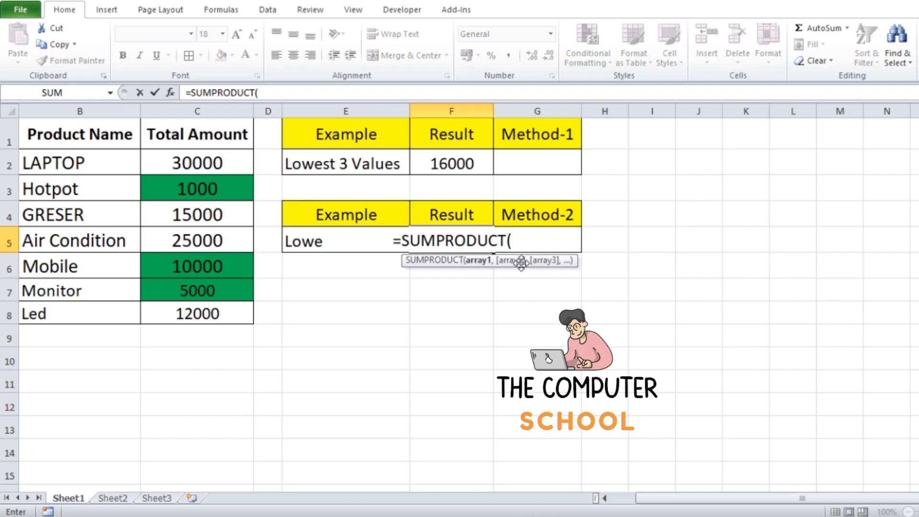
{"action": "type", "text": "smal"}
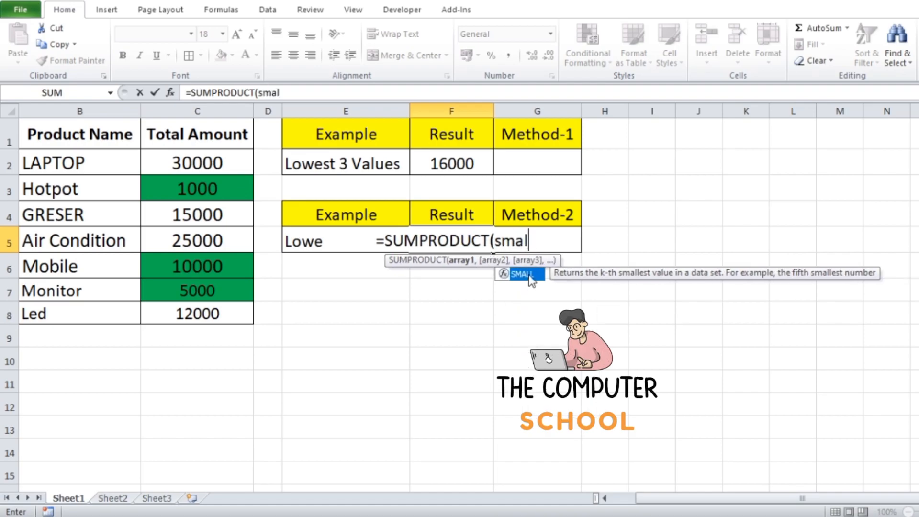
{"action": "double_click", "coordinate": [523, 273]}
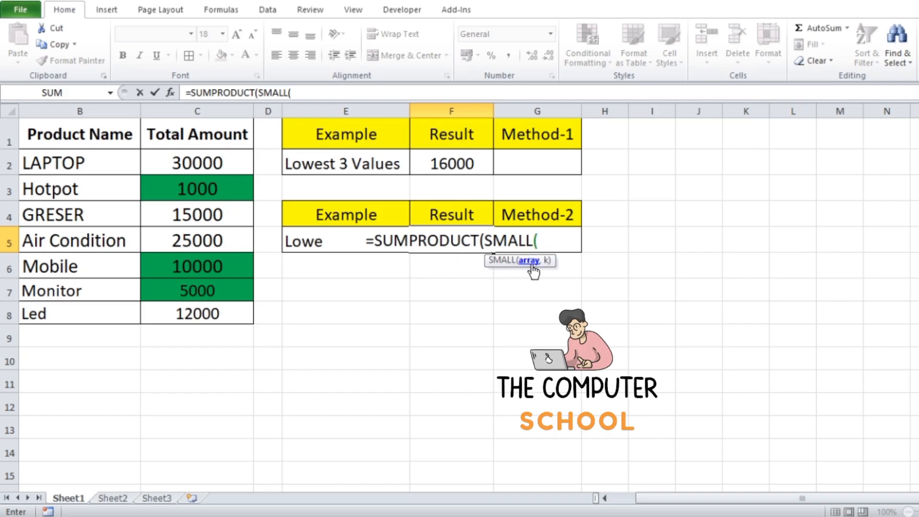
{"action": "left_click_drag", "start_coordinate": [211, 166], "coordinate": [192, 317]}
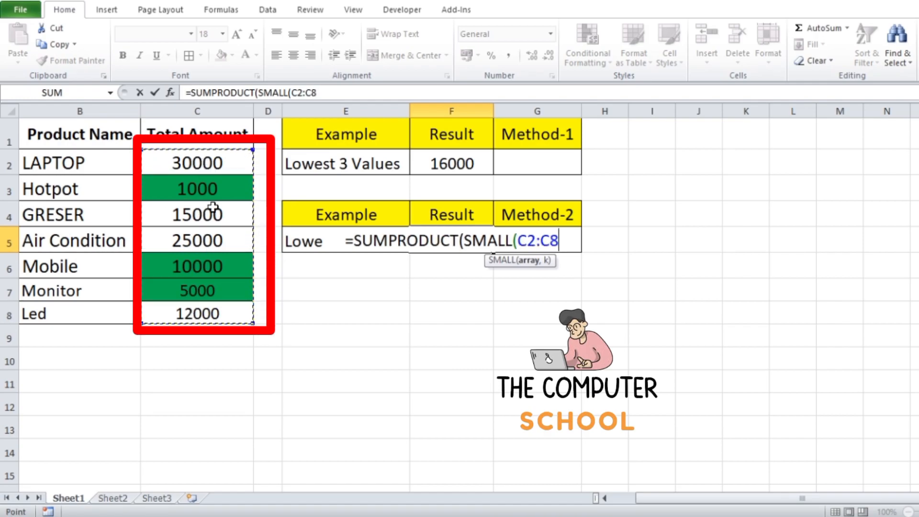
{"action": "type", "text": ","}
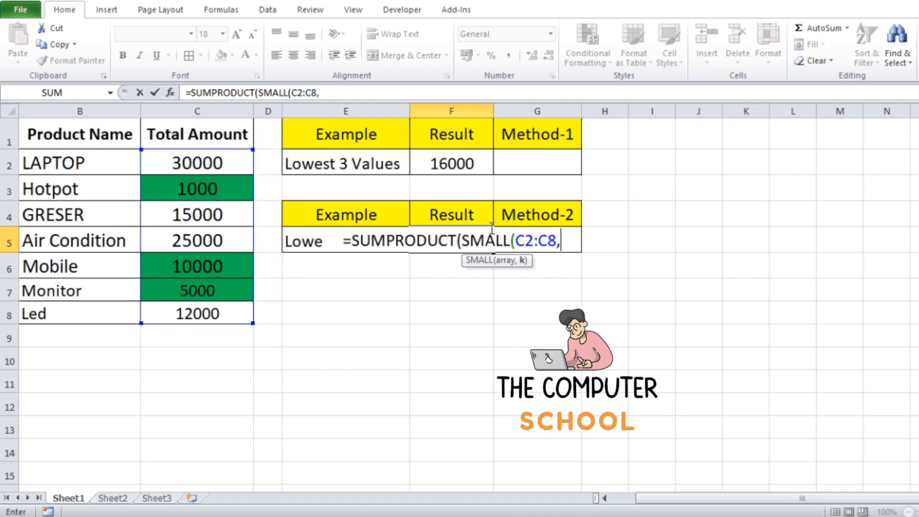
{"action": "type", "text": "{"}
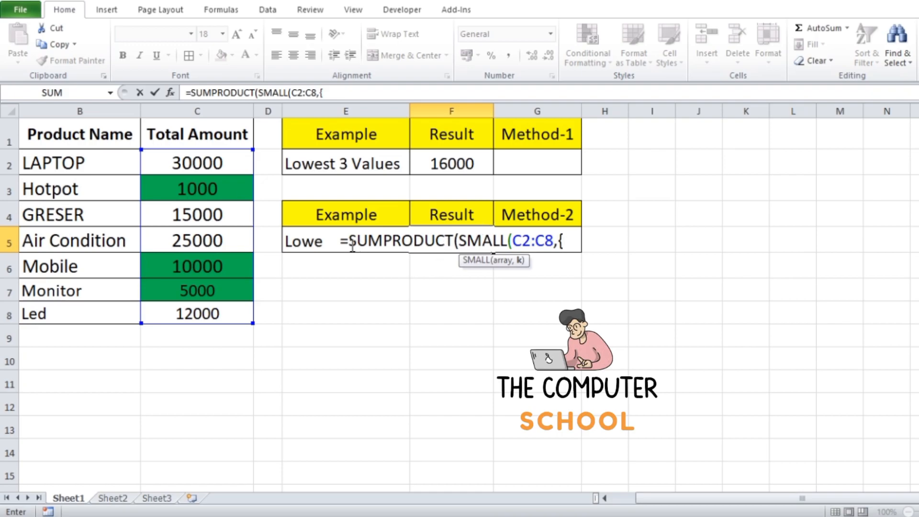
{"action": "type", "text": "1,2,3"}
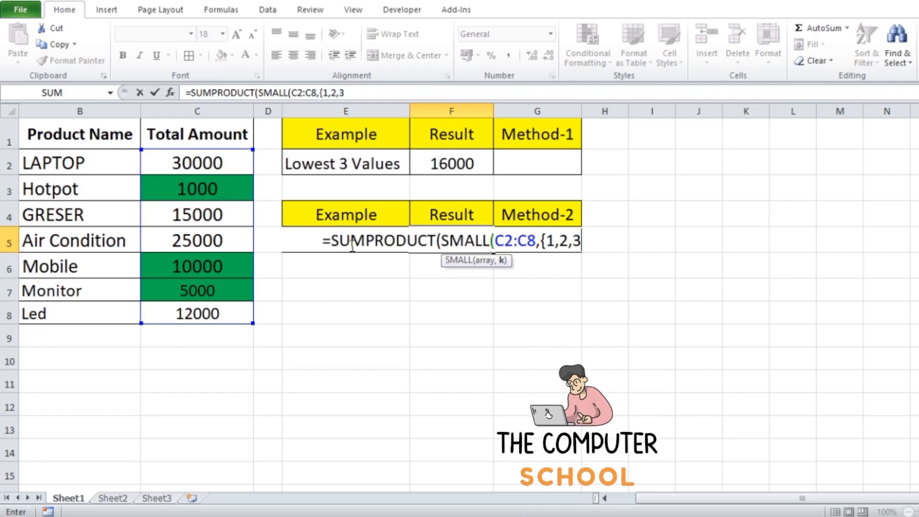
{"action": "type", "text": "}"}
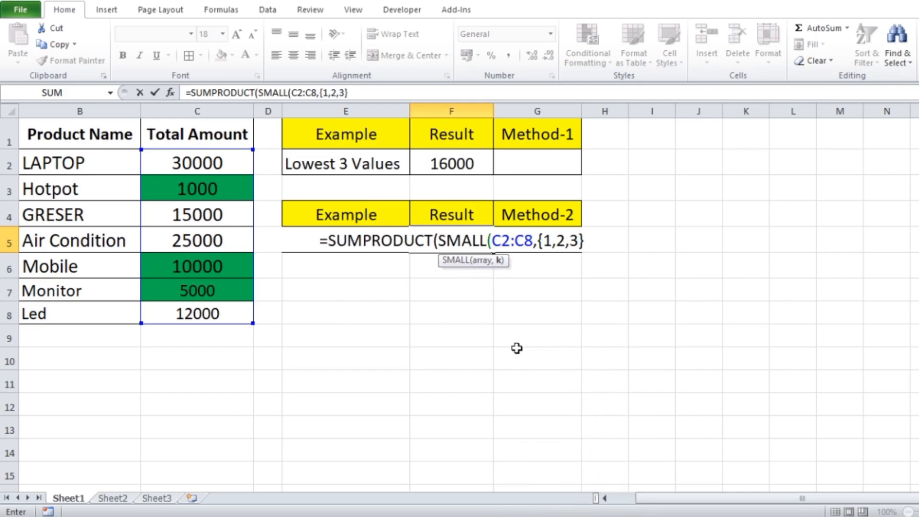
{"action": "type", "text": "))"}
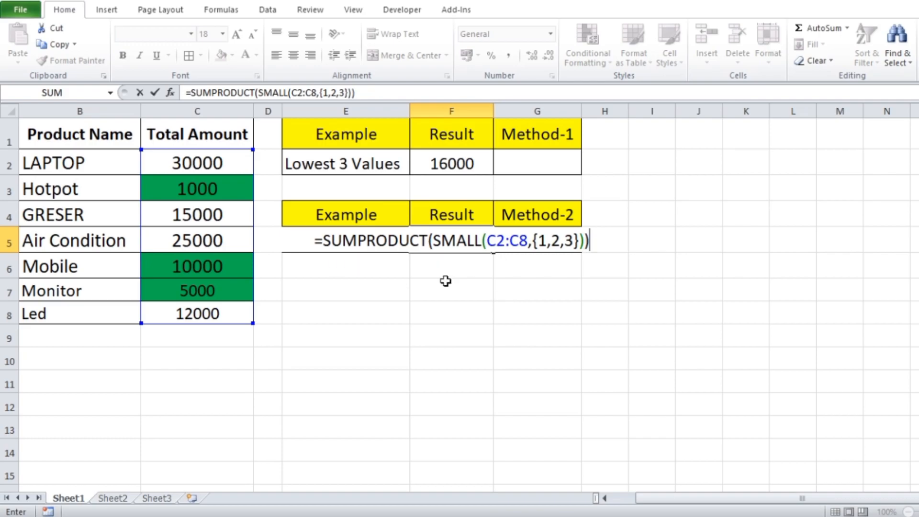
{"action": "key", "text": "Return"}
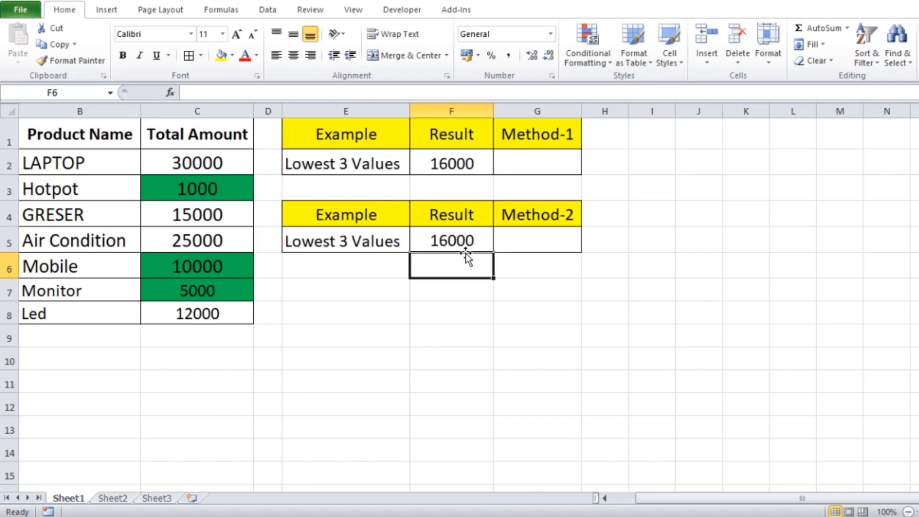
Edit the formula in F2 to sum only the two lowest amounts, reducing its array constant to {1,2}.
{"action": "double_click", "coordinate": [465, 165]}
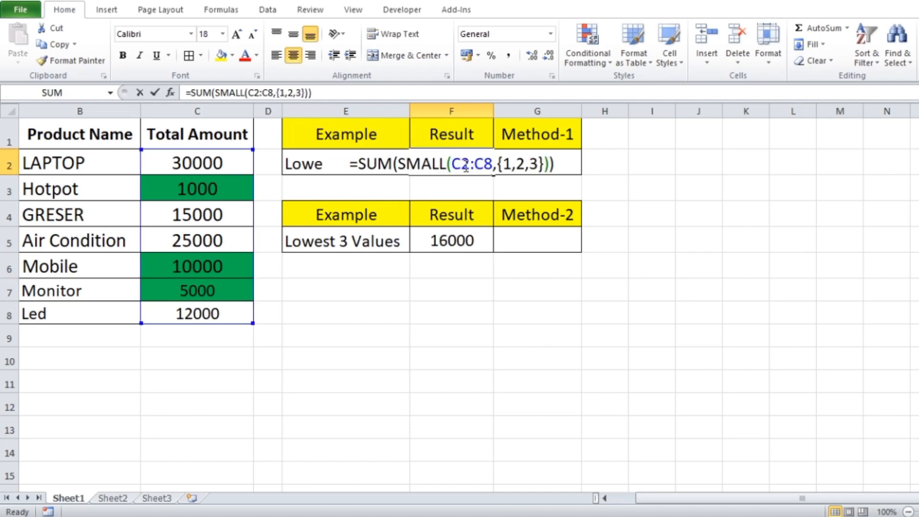
{"action": "left_click", "coordinate": [537, 162]}
{"action": "key", "text": "BackSpace"}
{"action": "key", "text": "BackSpace"}
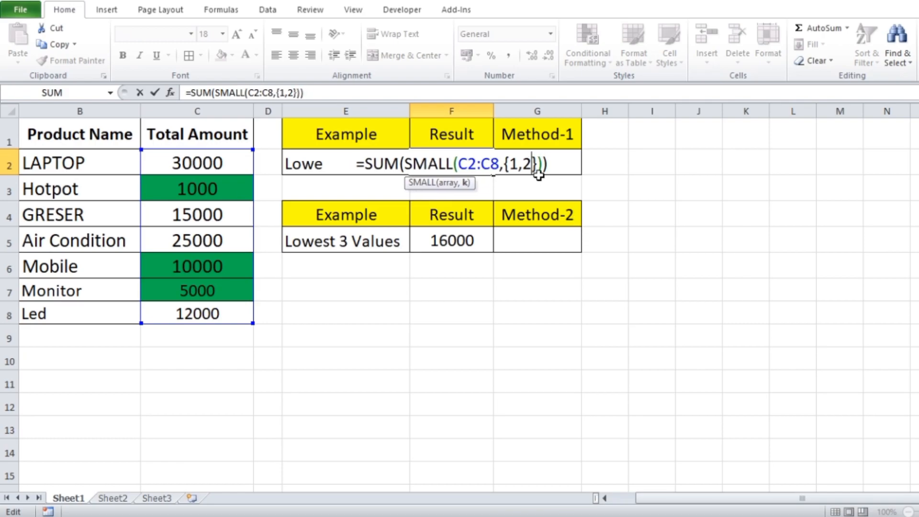
{"action": "key", "text": "Return"}
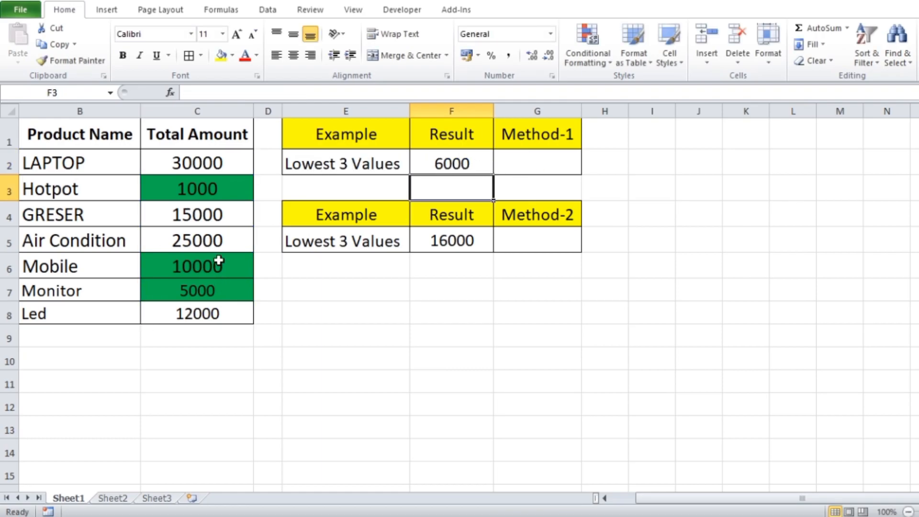
Extend the array constant in the F2 formula to {1,2,3,4} so it sums the four lowest amounts.
{"action": "left_click", "coordinate": [206, 292]}
{"action": "left_click", "coordinate": [203, 187]}
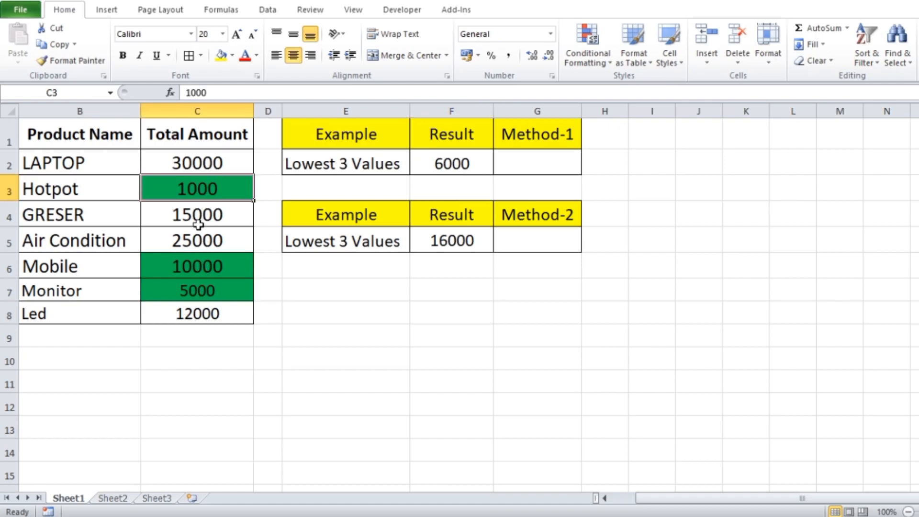
{"action": "double_click", "coordinate": [448, 165]}
{"action": "left_click", "coordinate": [530, 164]}
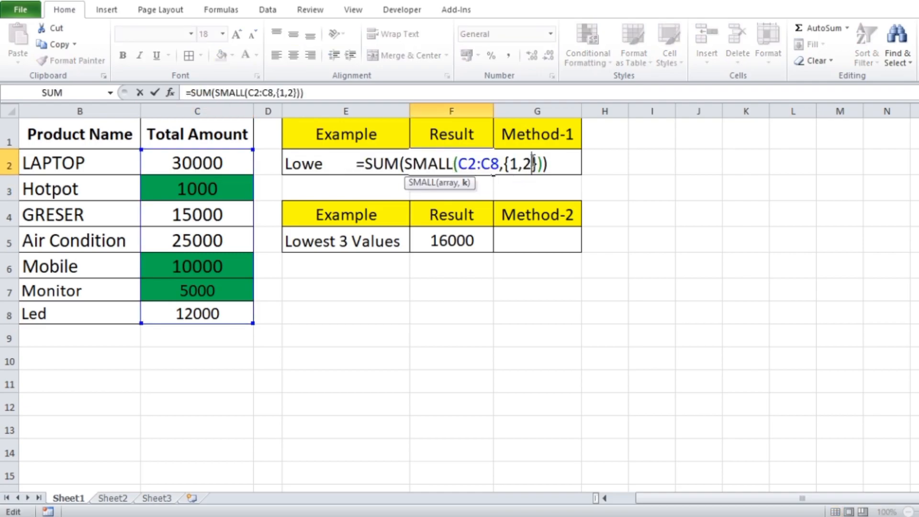
{"action": "type", "text": ",3,4"}
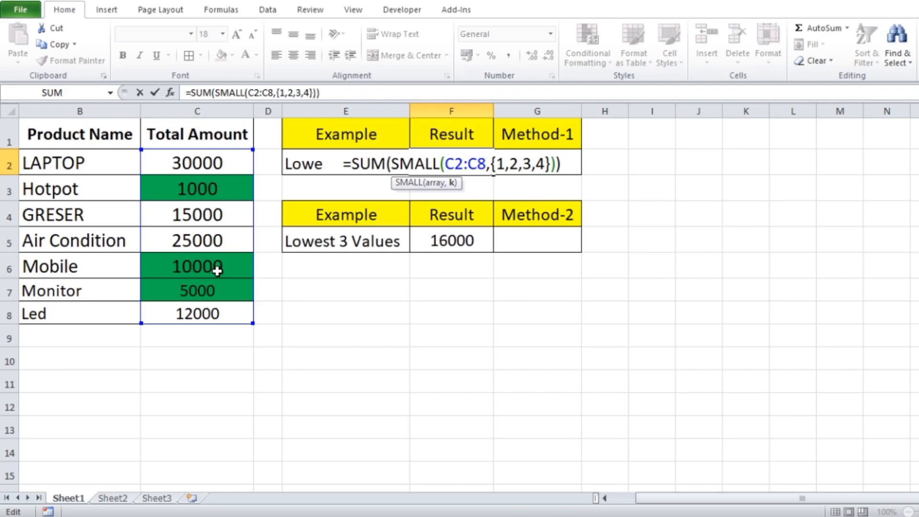
{"action": "key", "text": "Return"}
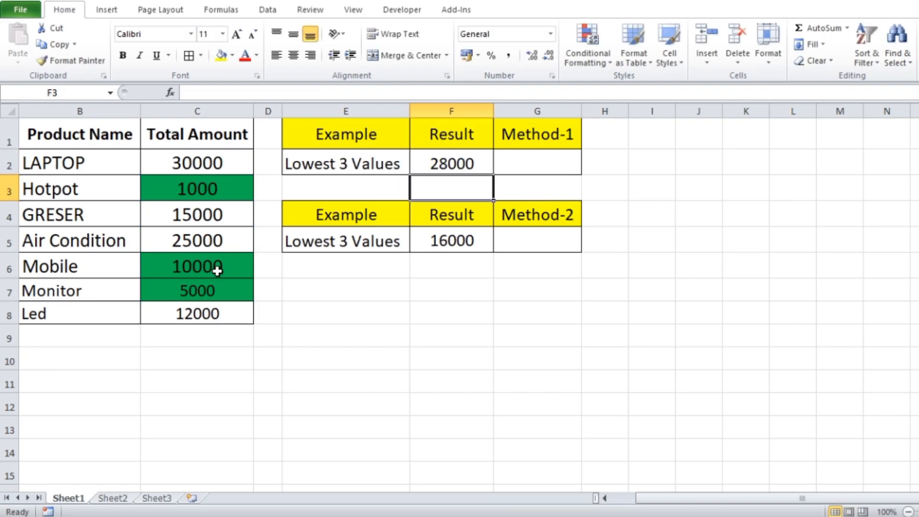
{"action": "left_click", "coordinate": [468, 165]}
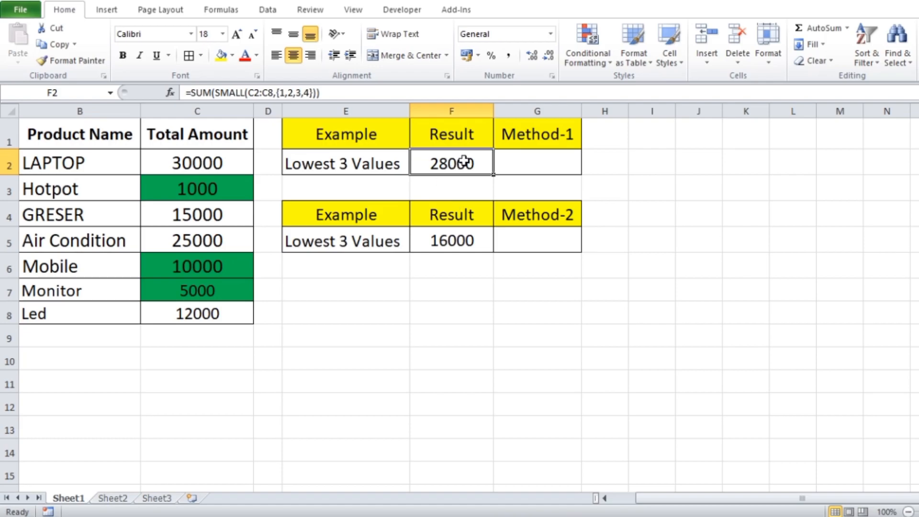
Add 4 to the array constant in the F5 SUMPRODUCT formula, making it {1,2,3,4} to total the four lowest amounts.
{"action": "double_click", "coordinate": [466, 241]}
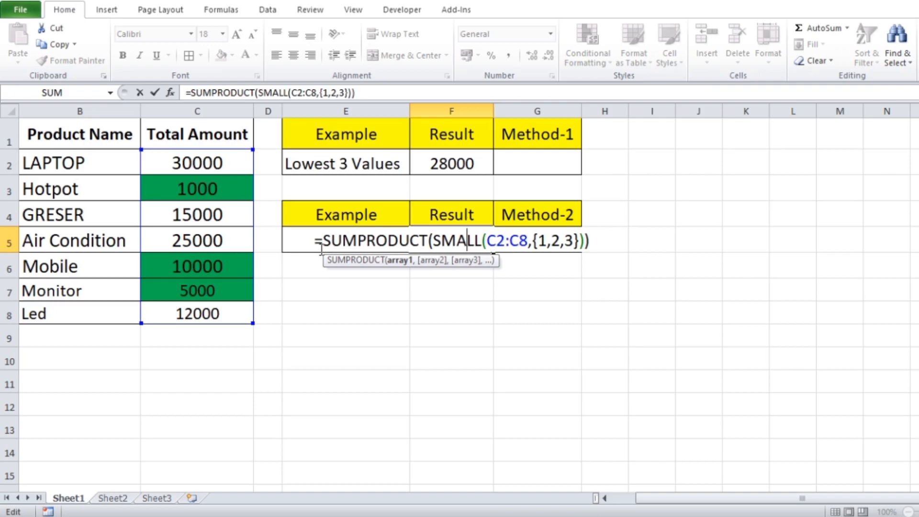
{"action": "left_click", "coordinate": [574, 240]}
{"action": "type", "text": ","}
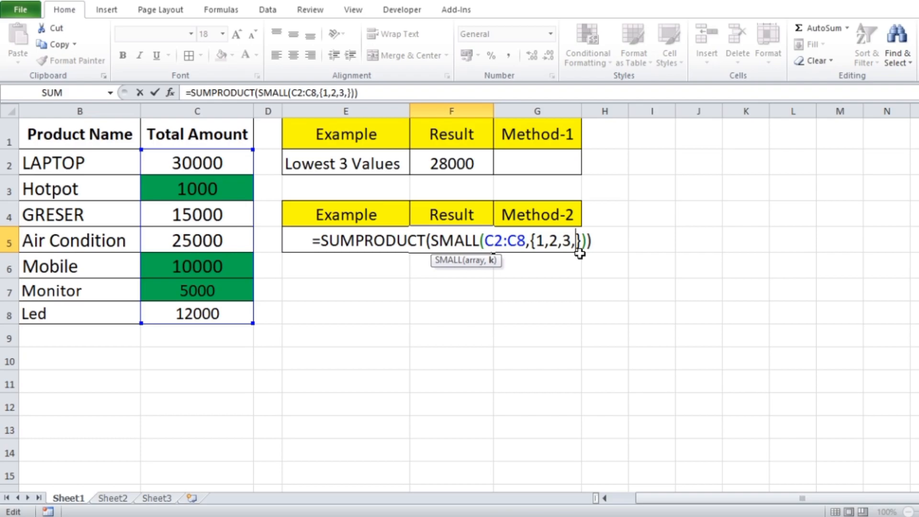
{"action": "type", "text": "4"}
{"action": "key", "text": "Return"}
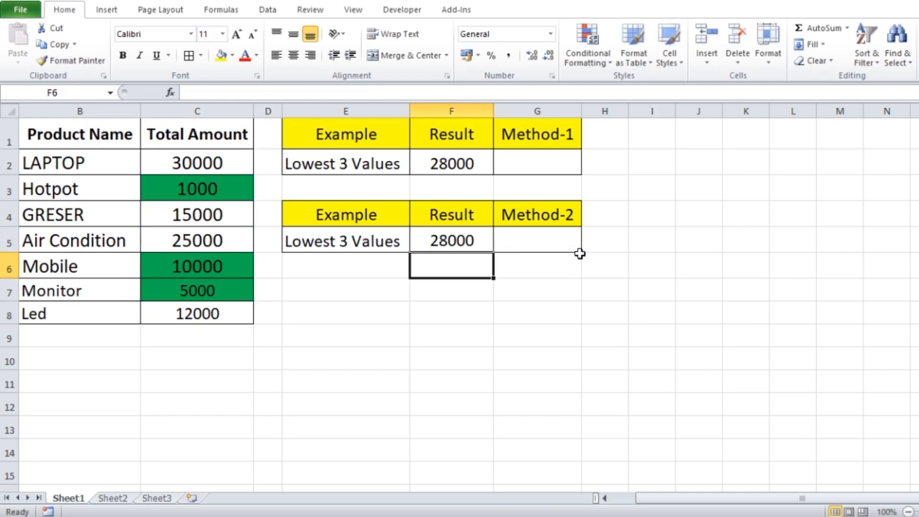